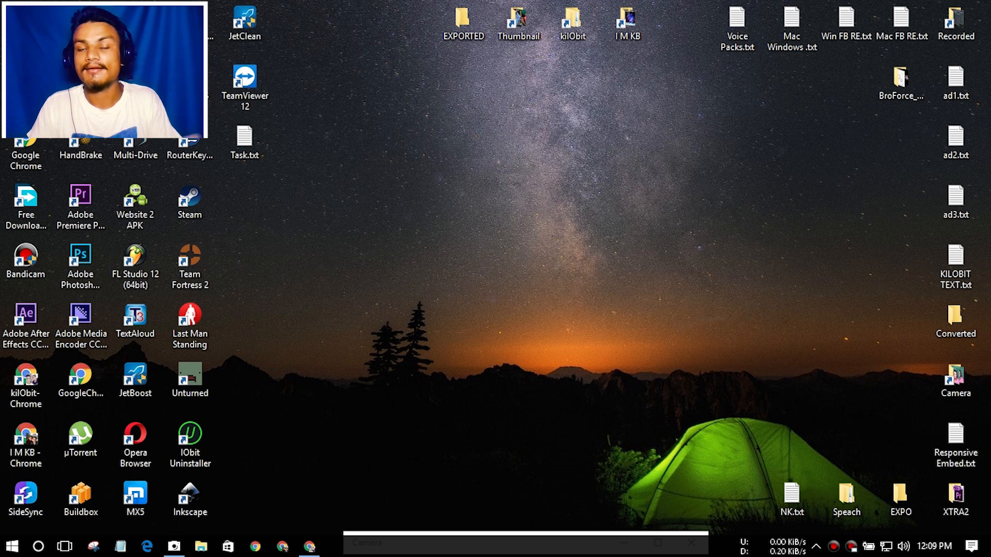
# Step: Enable 'Show touch keyboard button' from the taskbar's right-click menu and confirm it is checked
pyautogui.rightClick(461, 547)
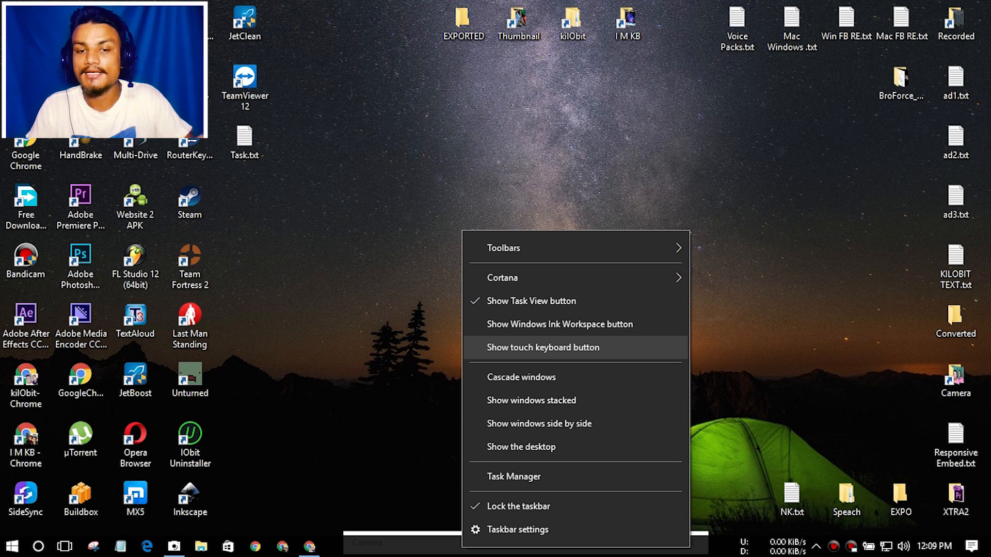
pyautogui.click(543, 347)
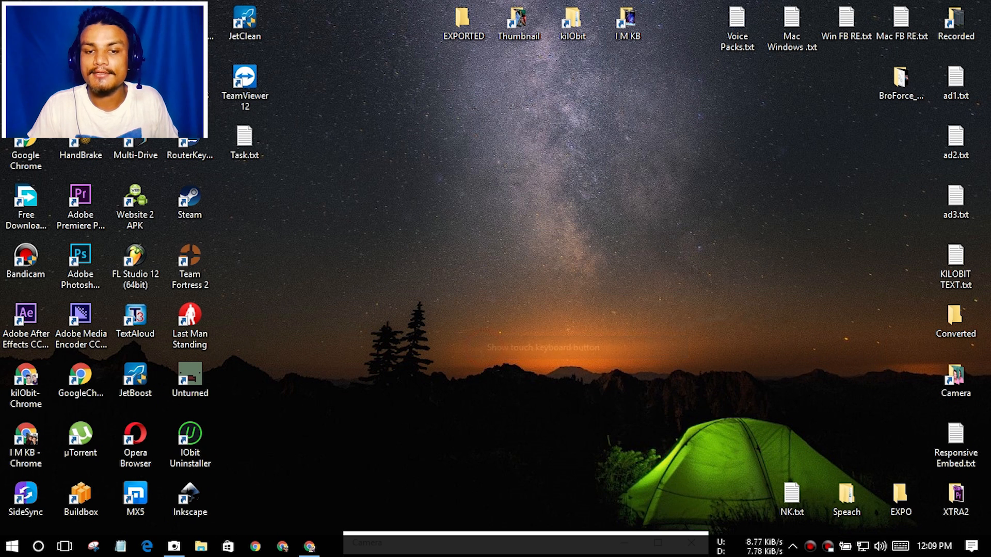
pyautogui.rightClick(521, 546)
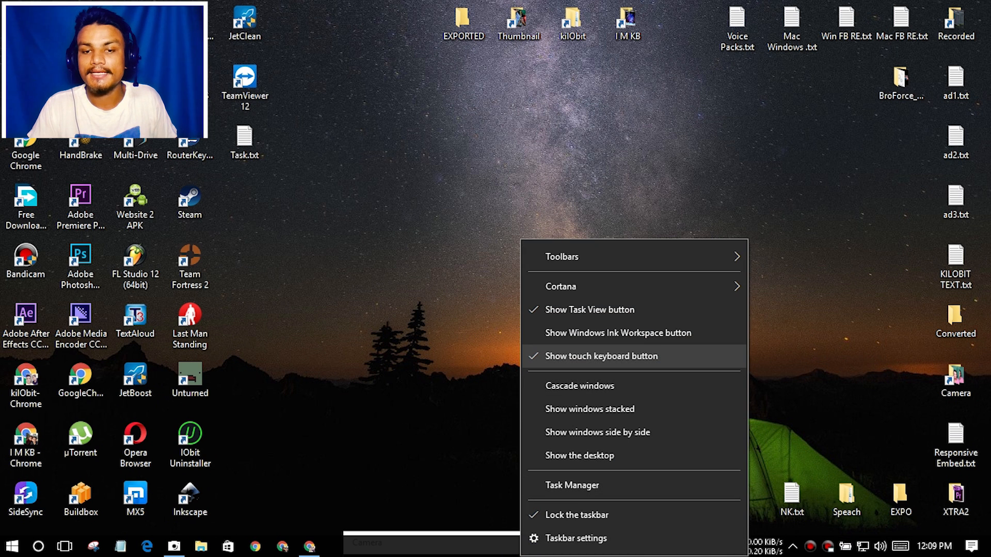
pyautogui.click(379, 310)
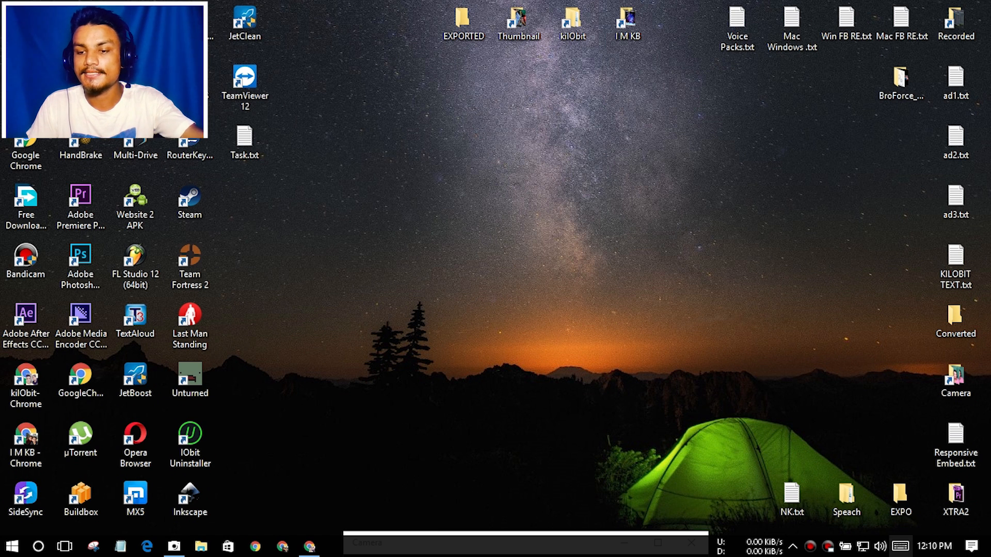
# Step: Launch the touch keyboard from the system tray and show its emoji panel via the smiley key
pyautogui.click(901, 547)
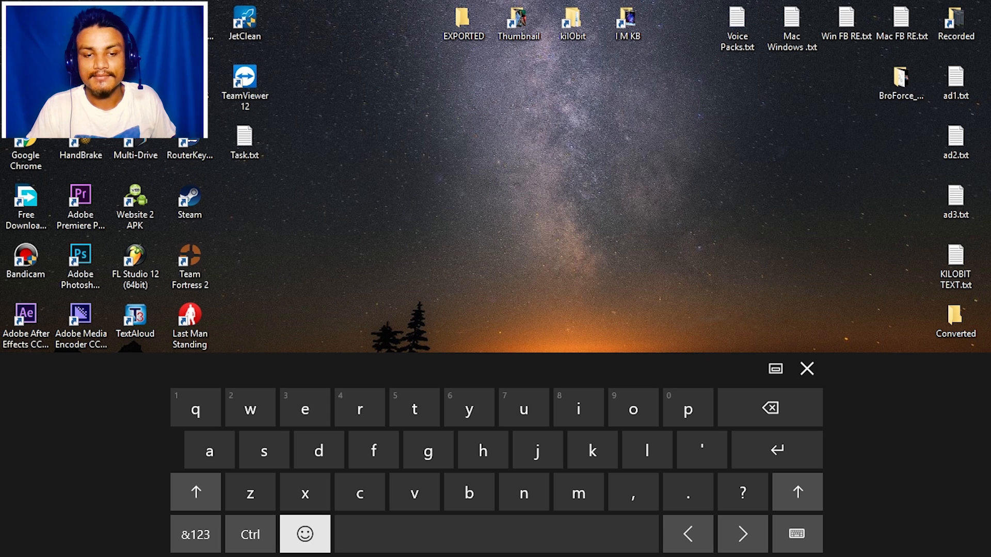
pyautogui.click(305, 534)
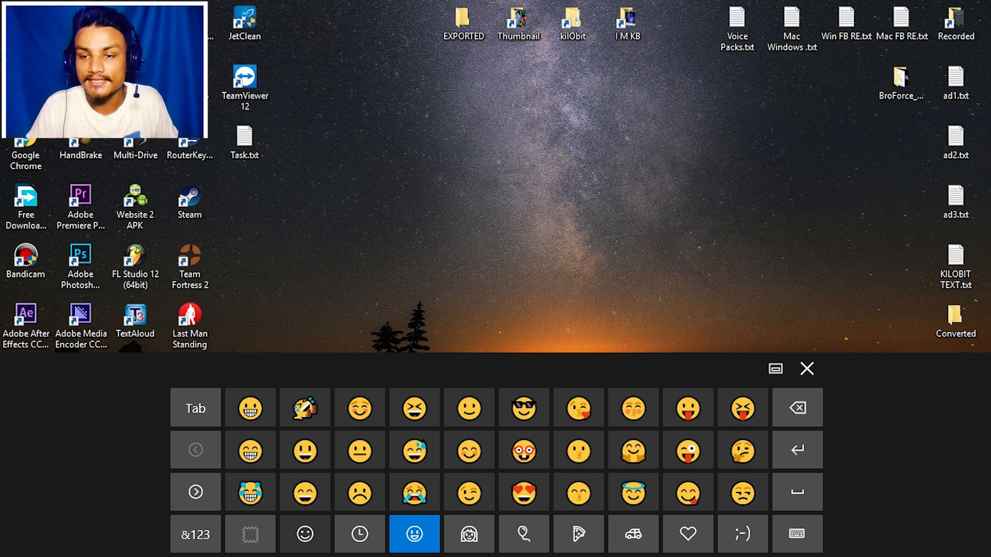
# Step: Dismiss the touch keyboard and start a new tab in Chrome
pyautogui.click(807, 369)
pyautogui.click(309, 546)
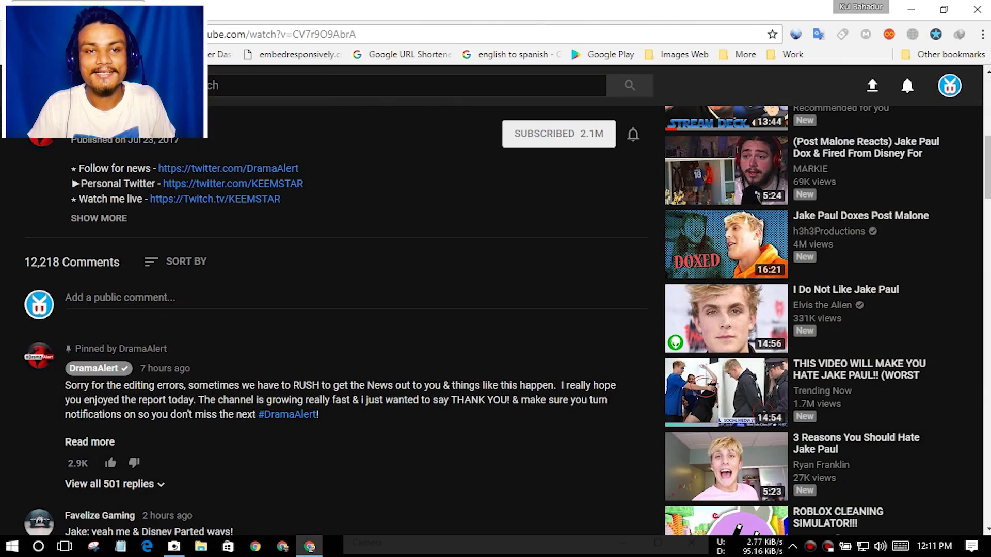
pyautogui.hotkey('ctrl', 't')
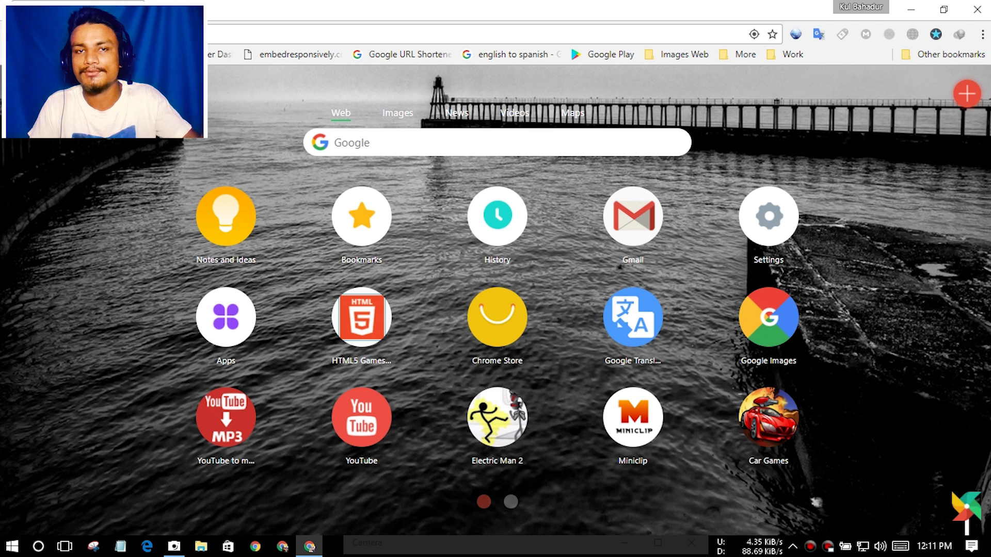
# Step: Enter a grinning-face emoji from the touch keyboard into the address bar and run the search
pyautogui.click(903, 546)
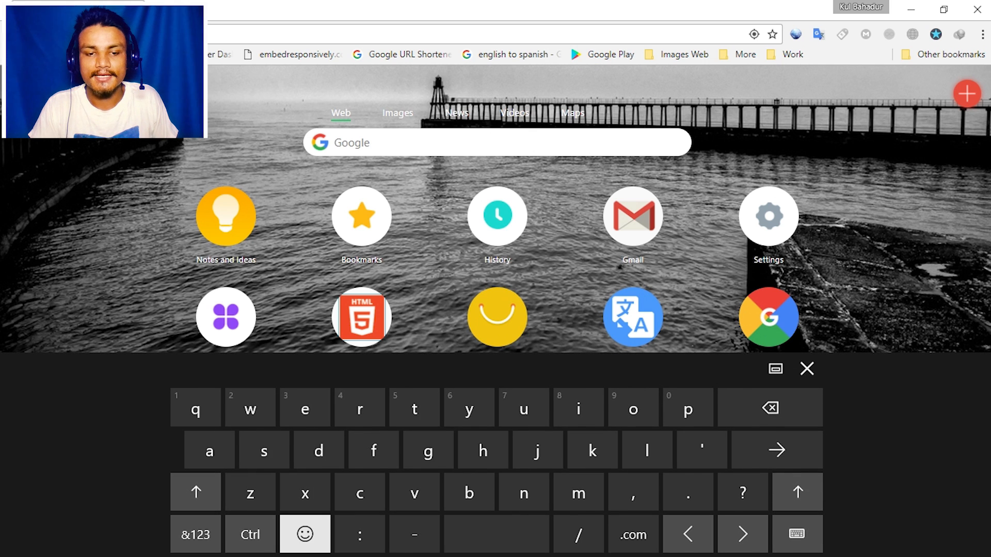
pyautogui.click(304, 534)
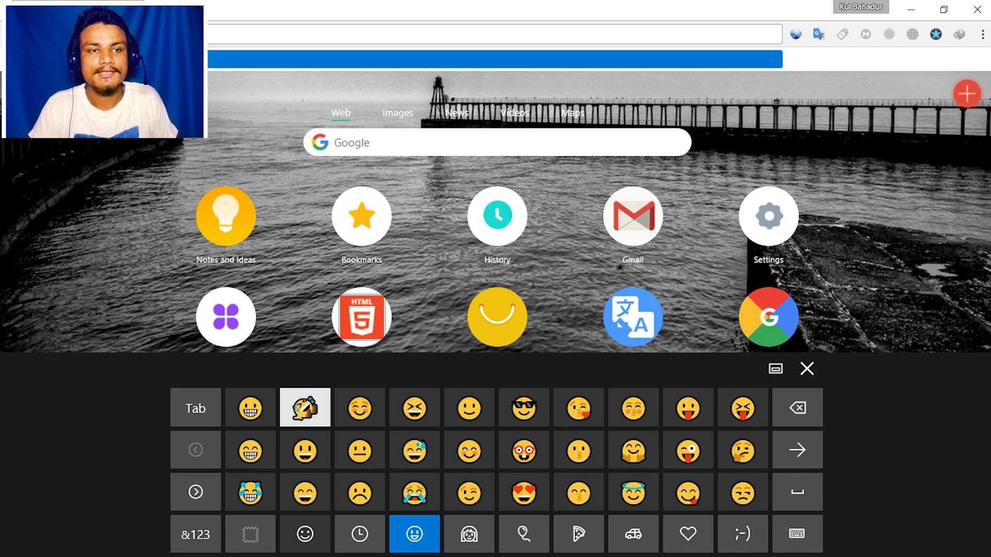
pyautogui.click(250, 408)
pyautogui.press('Return')
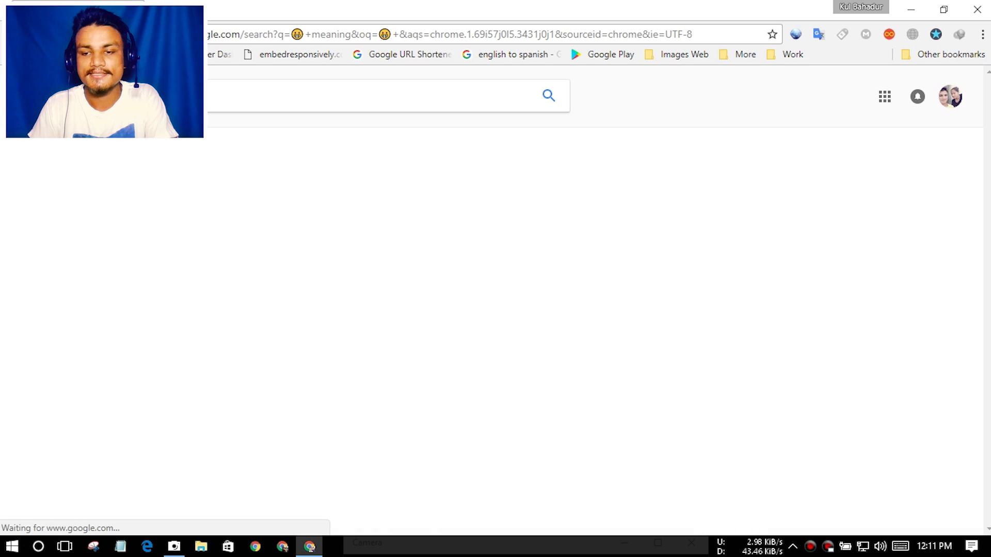
# Step: Focus the Google search box and bring up the touch keyboard's emoji panel
pyautogui.click(268, 98)
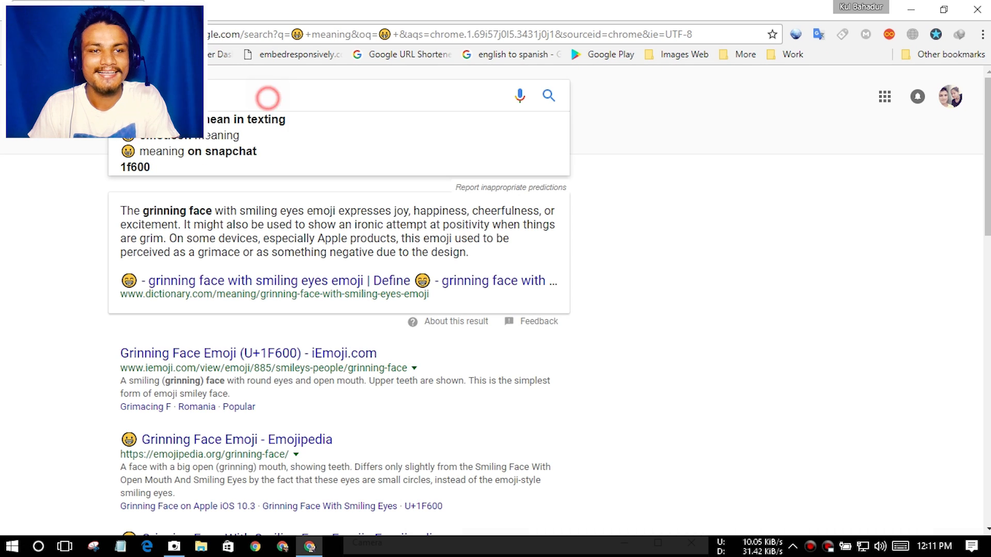
pyautogui.click(900, 547)
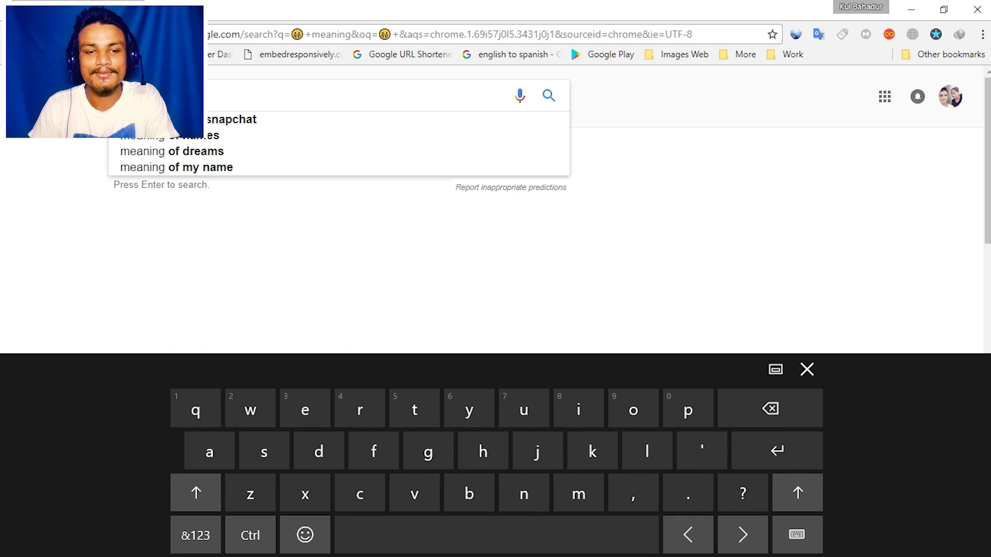
pyautogui.click(305, 535)
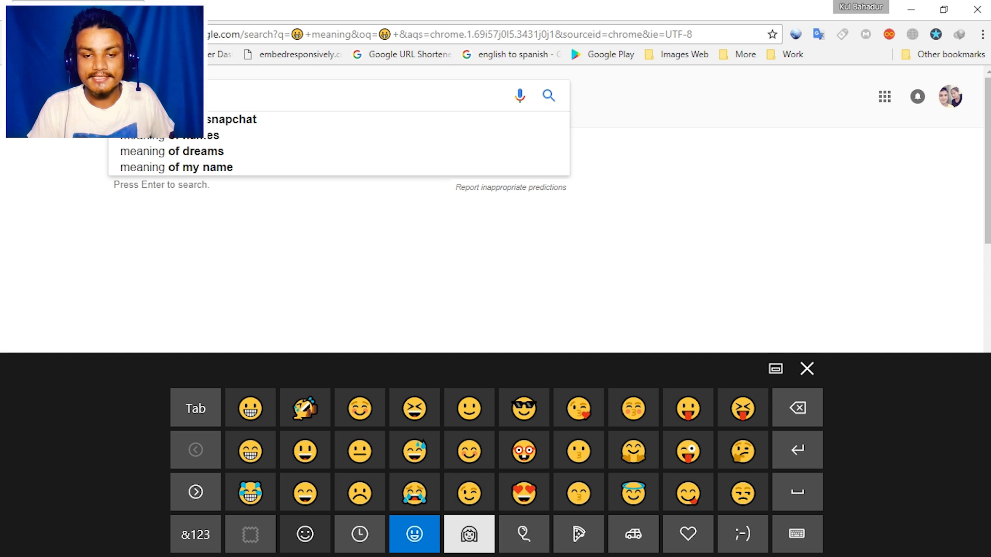
# Step: Browse the emoji categories: people, celebration, food, transport, hearts/symbols, and back to smileys
pyautogui.click(469, 535)
pyautogui.click(523, 534)
pyautogui.click(579, 535)
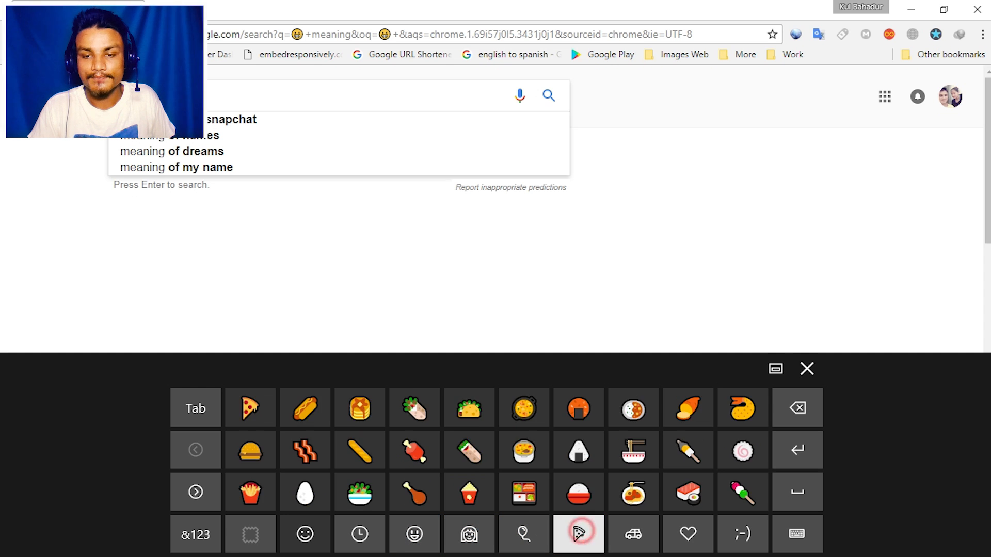
pyautogui.click(633, 534)
pyautogui.click(688, 534)
pyautogui.click(633, 534)
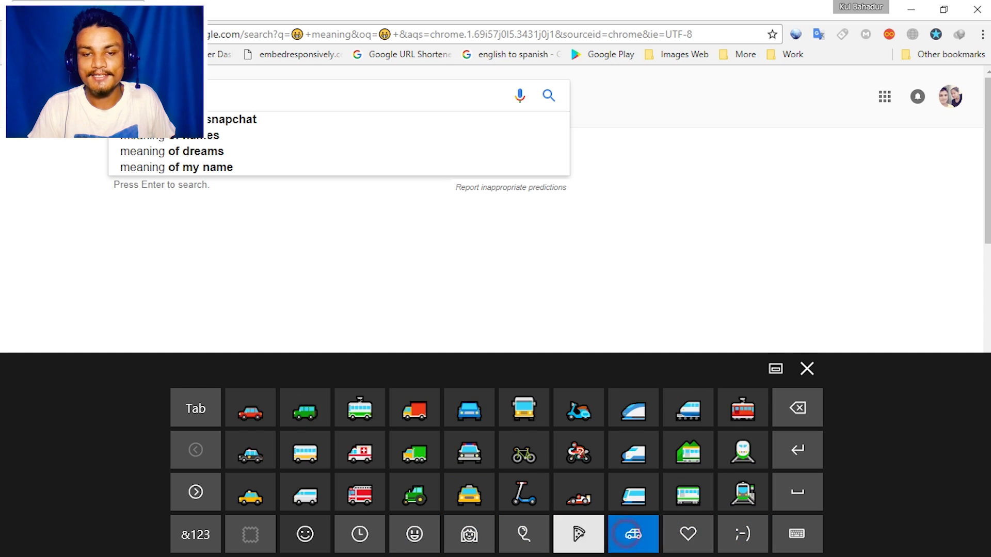
pyautogui.click(578, 534)
pyautogui.click(524, 535)
pyautogui.click(469, 534)
pyautogui.click(414, 534)
# Step: Toggle between letters and emoji, then view the smiley and recently used categories
pyautogui.click(305, 534)
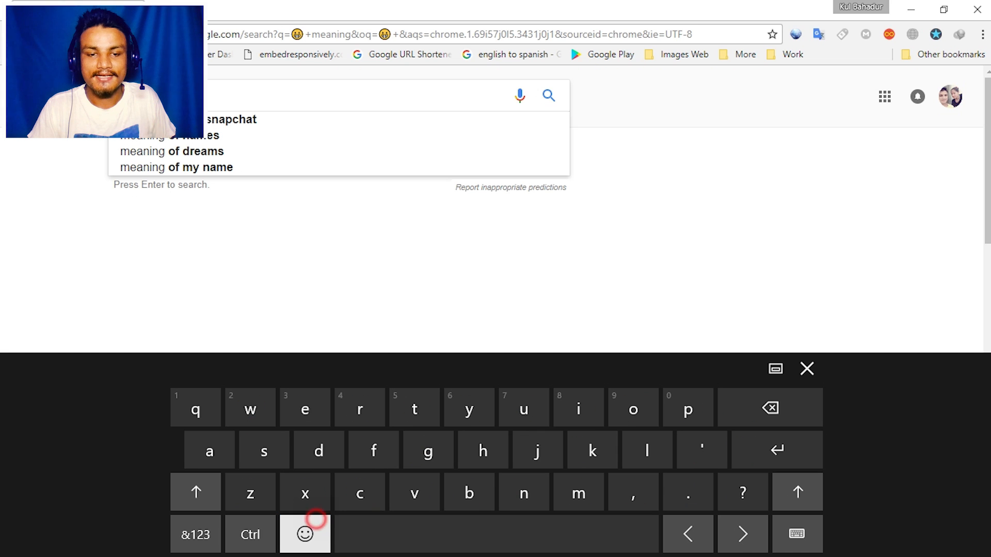
pyautogui.click(304, 534)
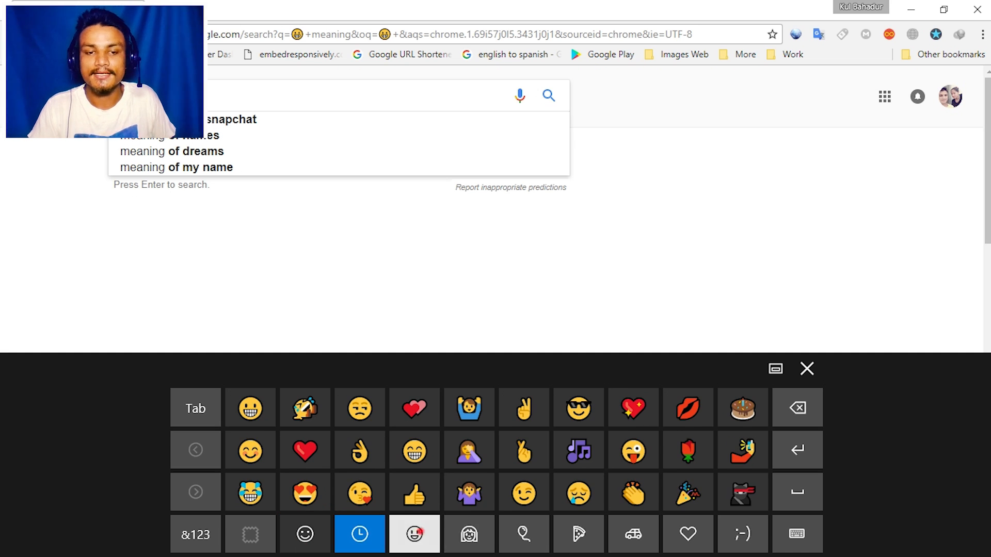
pyautogui.click(415, 534)
pyautogui.click(360, 534)
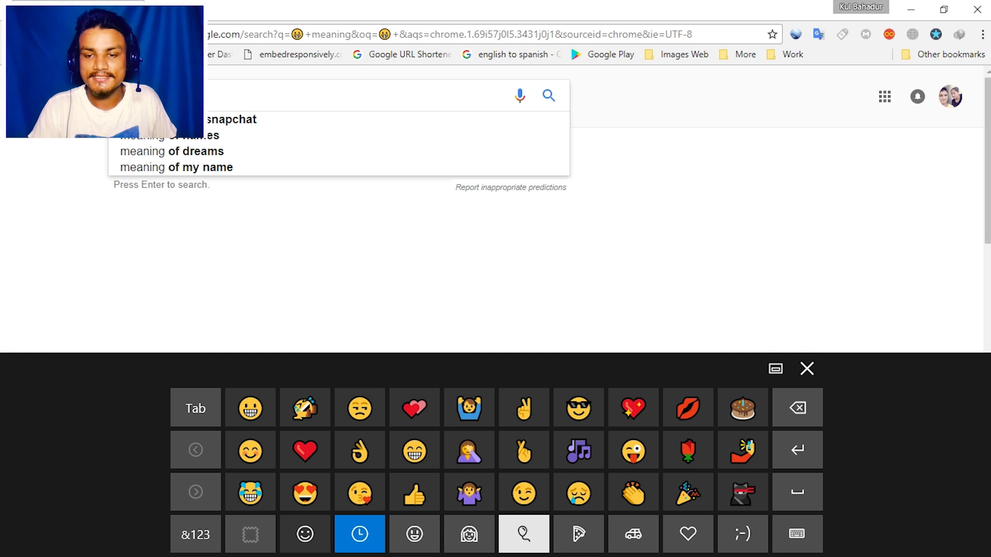
# Step: Show the smiley faces category on the emoji panel
pyautogui.click(414, 534)
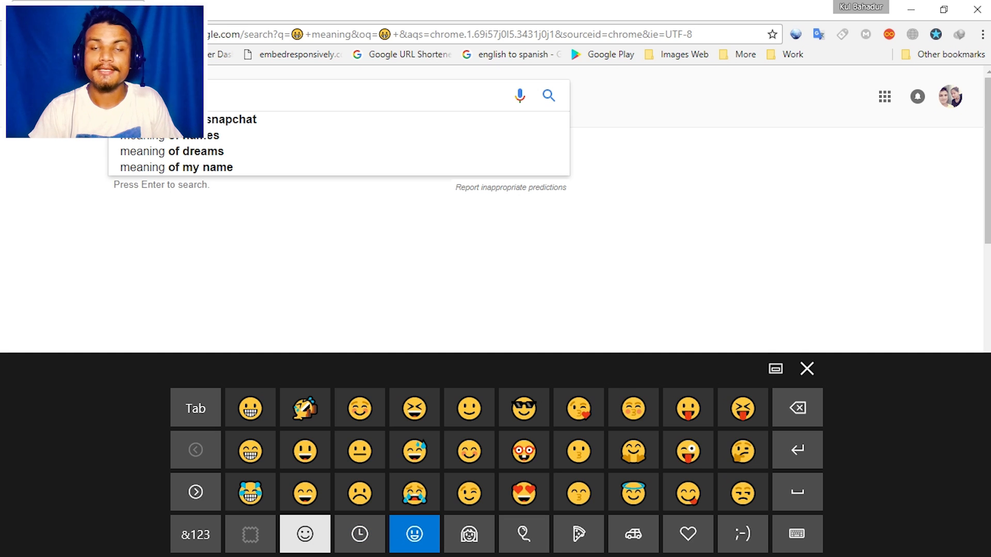